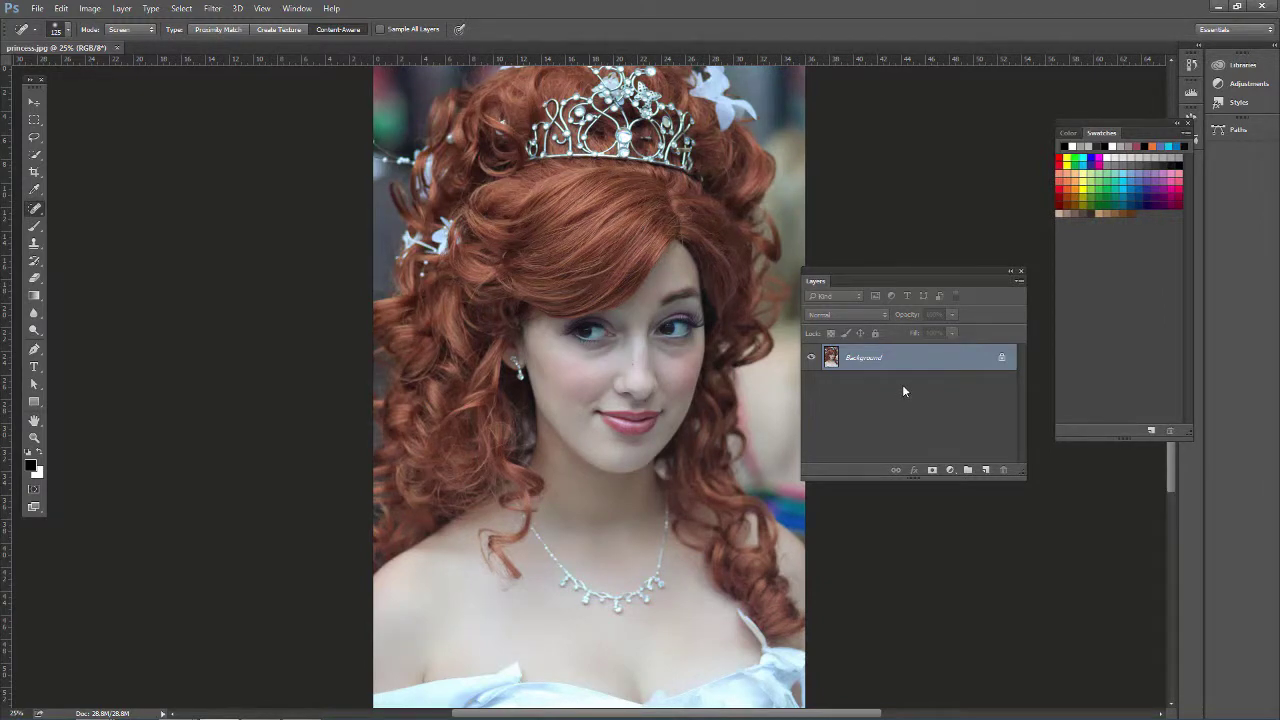
- Duplicate the Background layer of the princess photo into Layer 1 with Ctrl+J
key(ctrl+j)
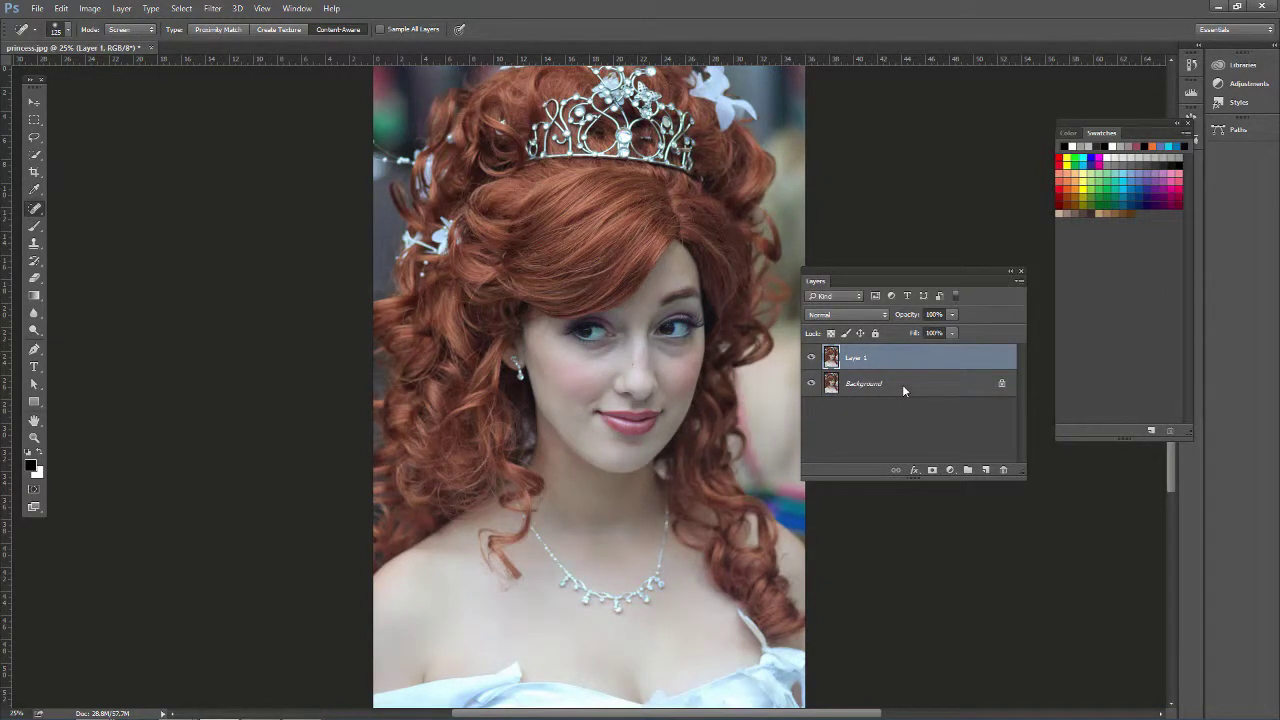
click(212, 9)
- Open the Camera Raw Filter, pick the Adjustment Brush and review its sliders
click(248, 87)
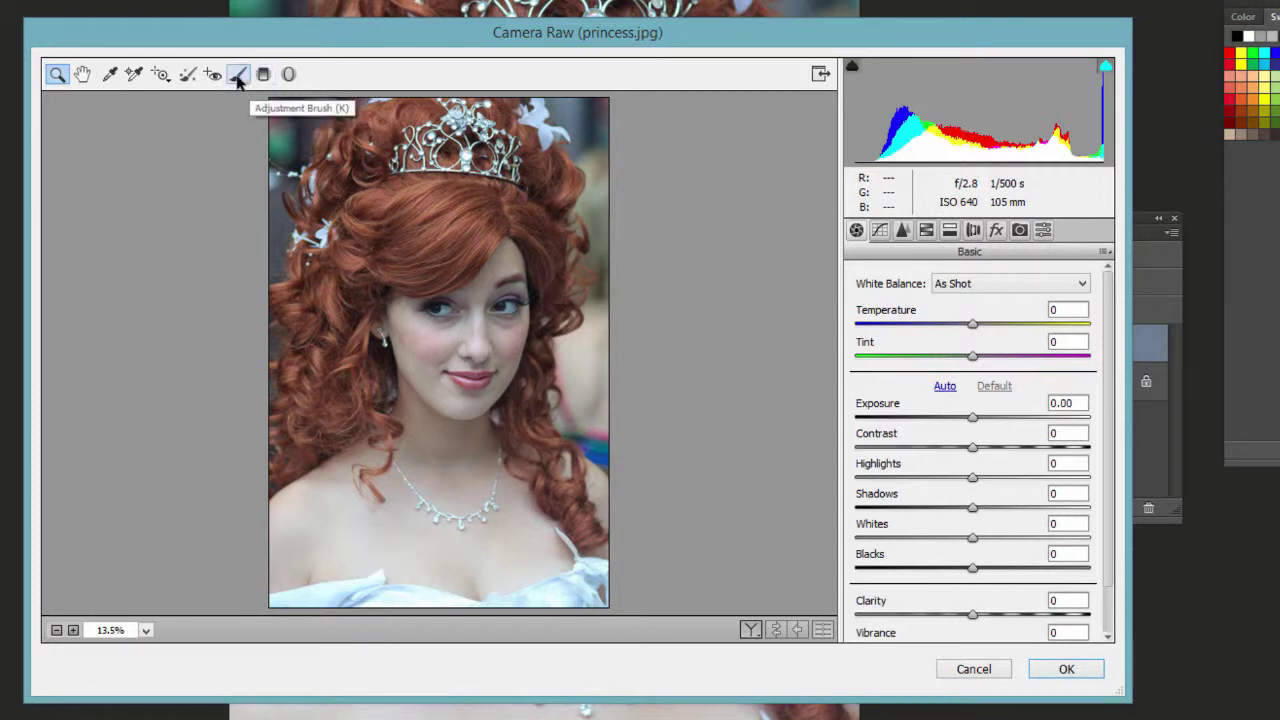
click(237, 76)
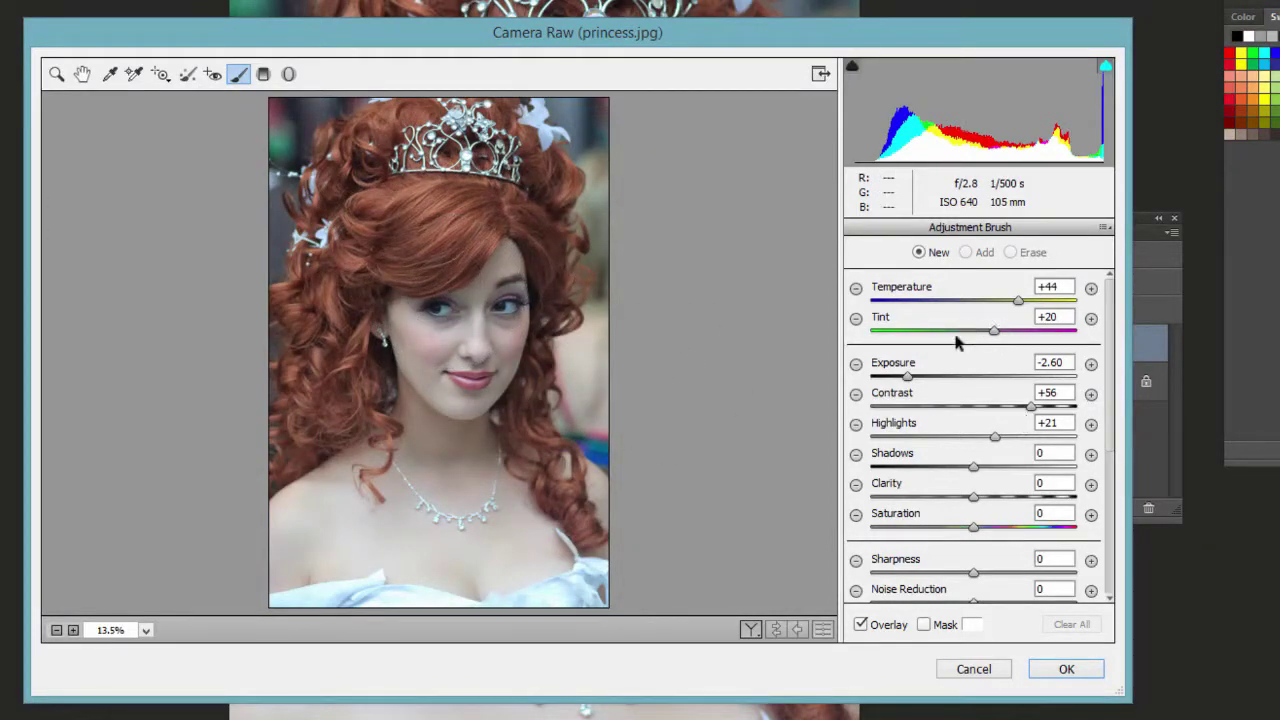
scroll(1108, 435, down, 2)
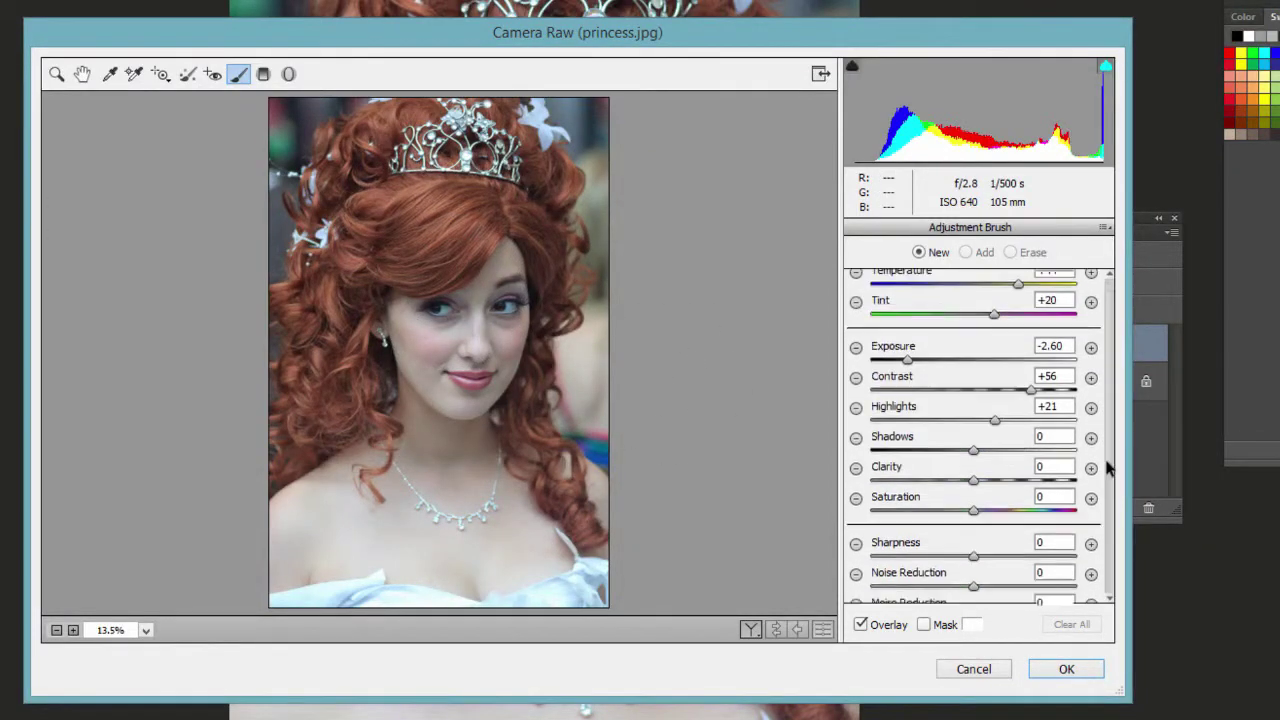
scroll(1106, 440, up, 2)
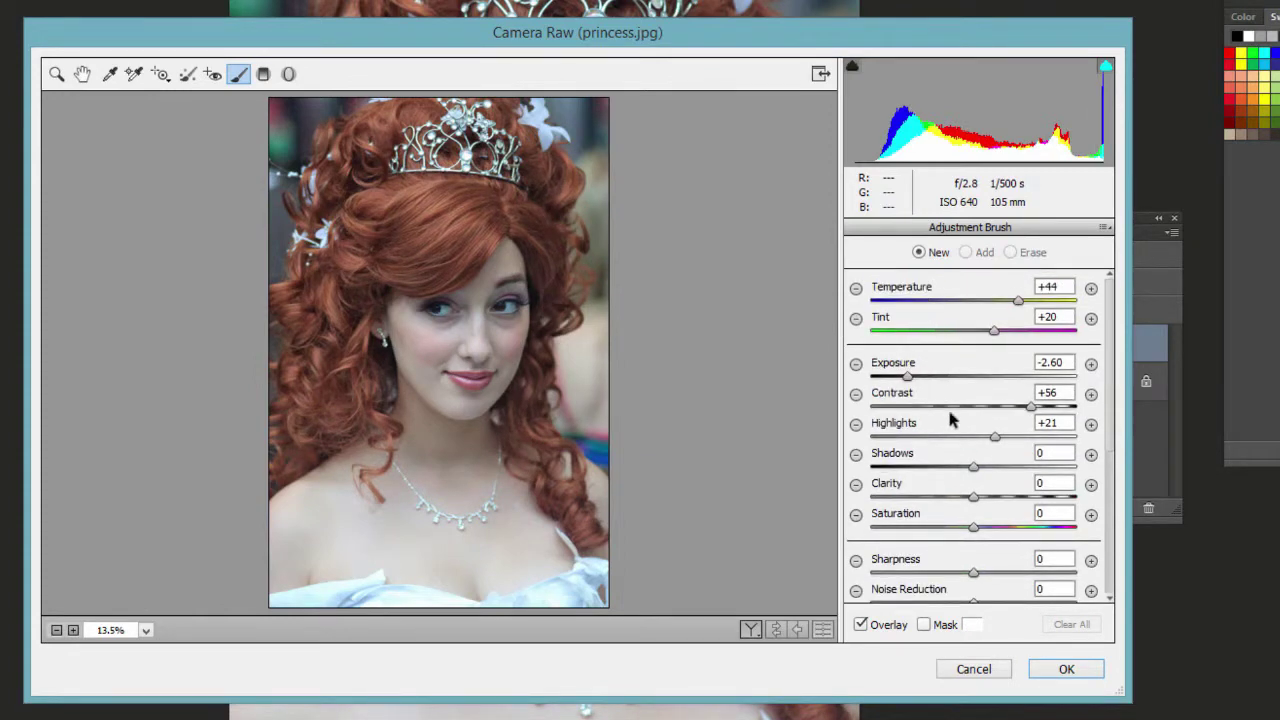
scroll(1108, 447, down, 5)
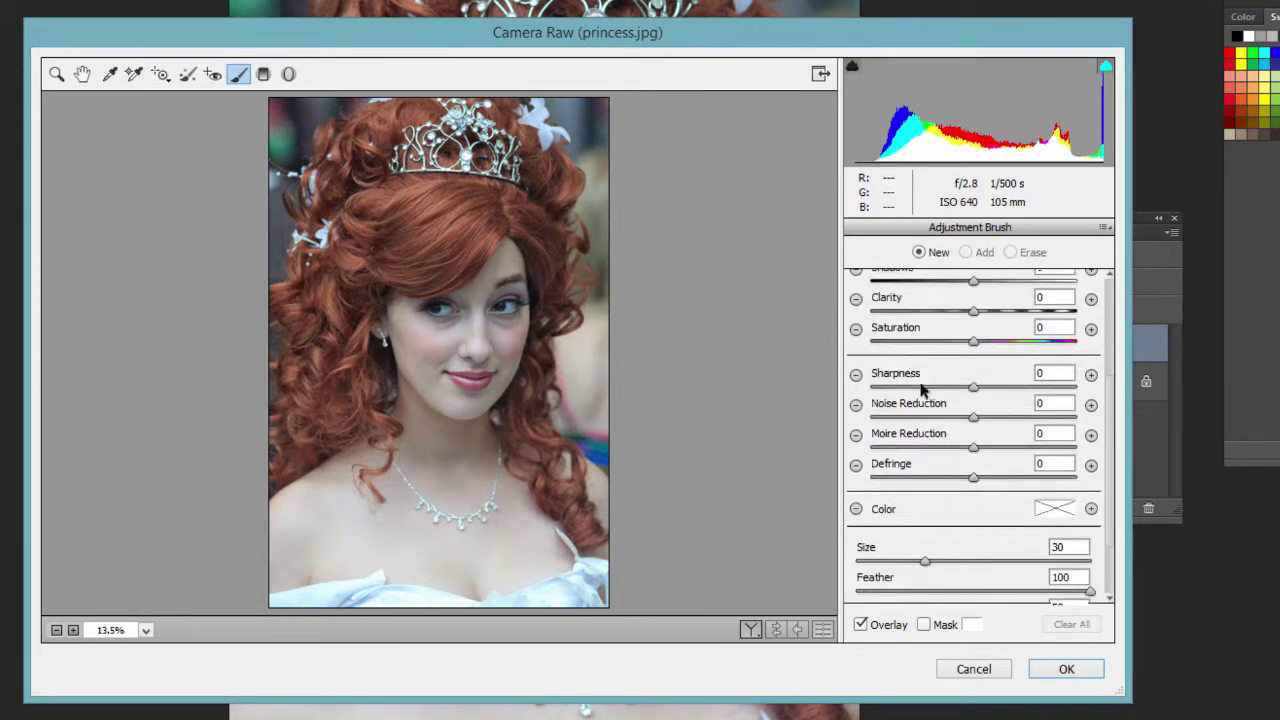
scroll(1103, 403, down, 3)
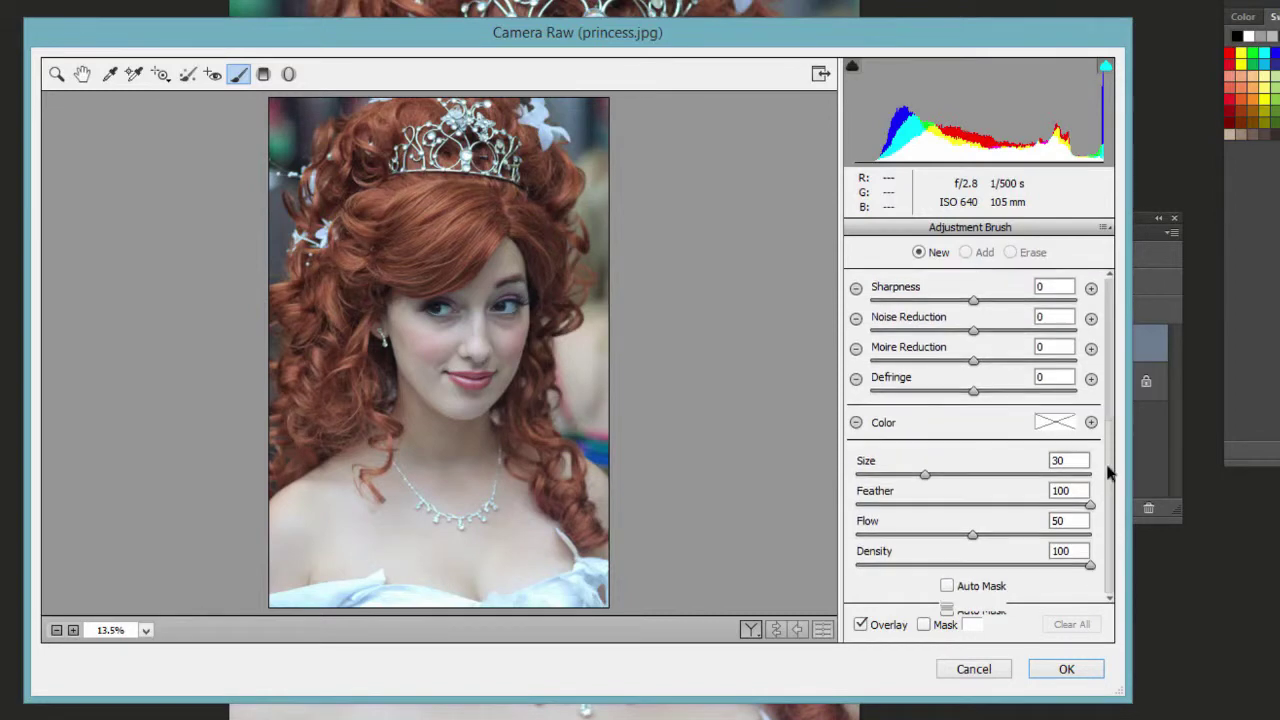
scroll(1108, 471, up, 8)
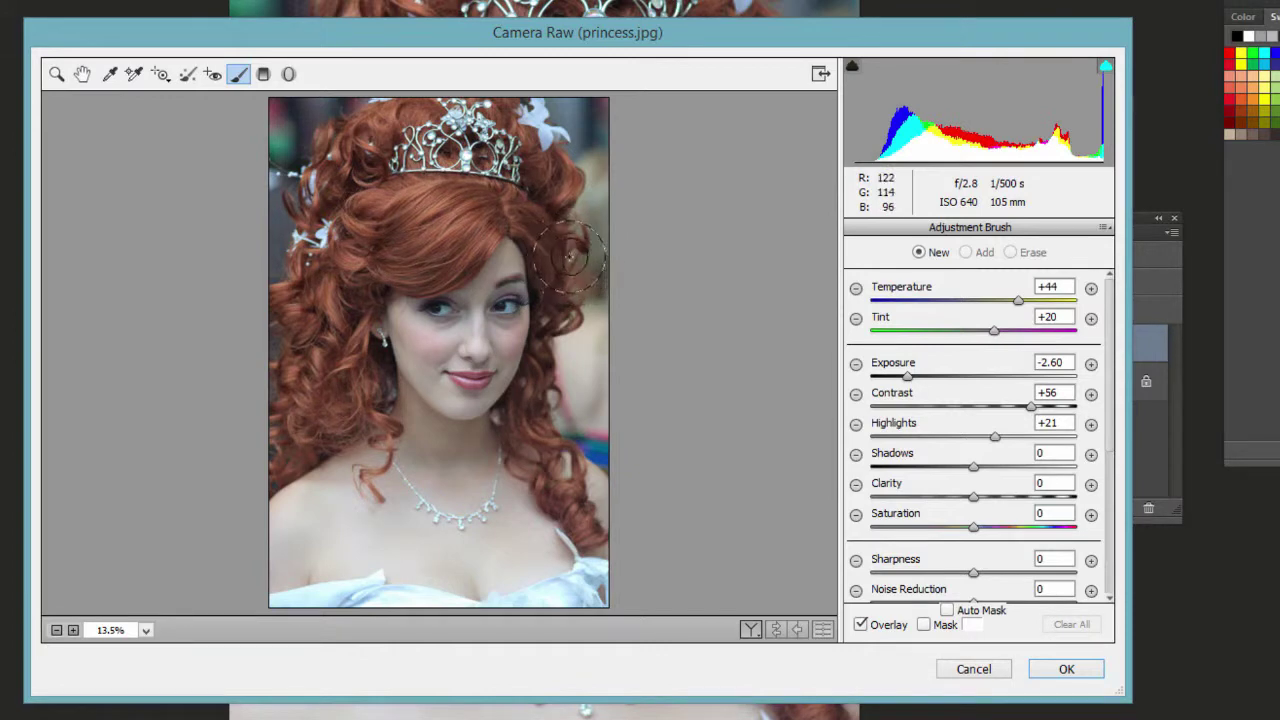
scroll(1100, 486, down, 8)
- Shrink the adjustment brush and paint a local adjustment over the face
mouse_move(886, 474)
mouse_down()
mouse_move(860, 476)
mouse_move(886, 478)
mouse_up()
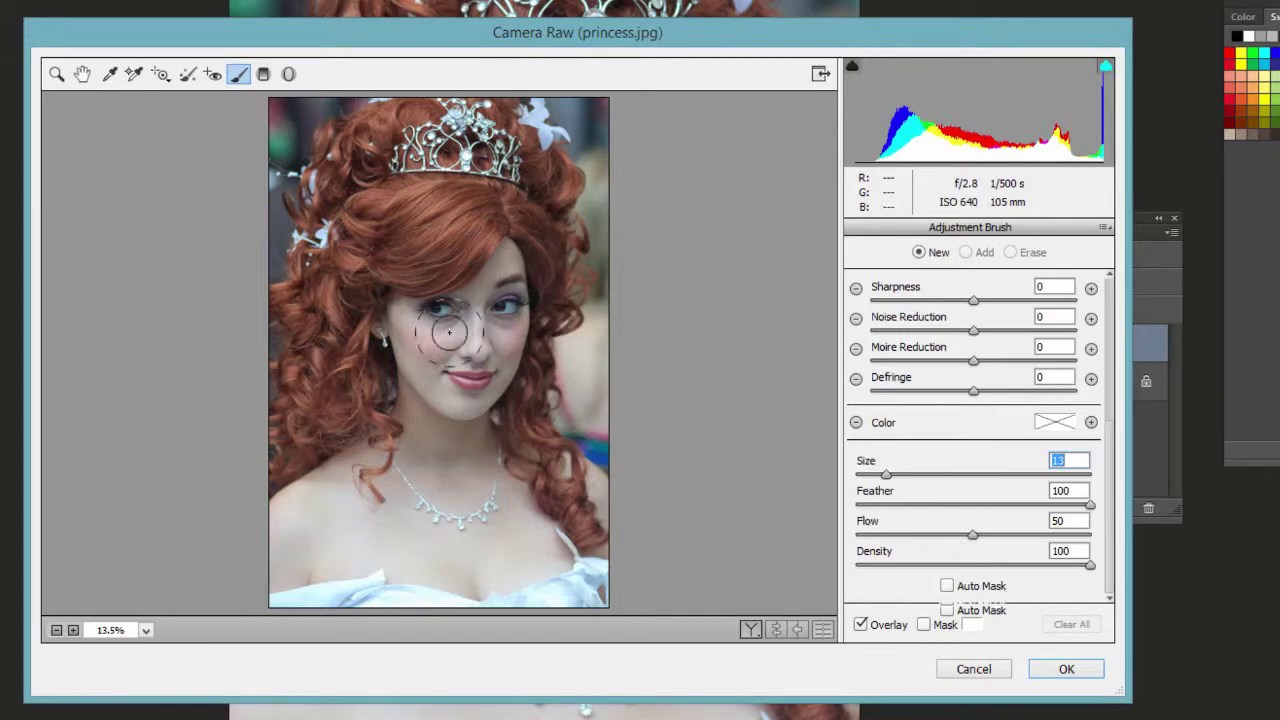
scroll(1100, 294, up, 5)
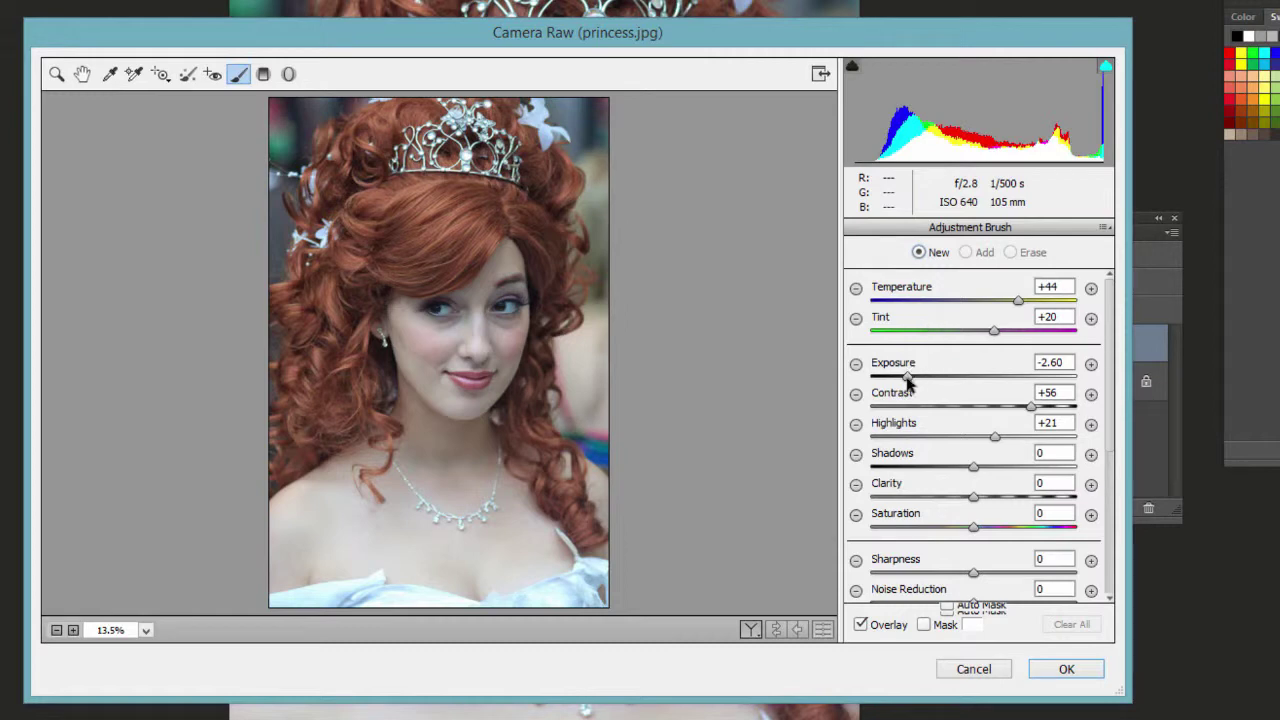
drag(906, 379, 955, 388)
mouse_move(503, 296)
mouse_down()
mouse_move(530, 262)
mouse_move(450, 315)
mouse_move(420, 355)
mouse_move(490, 345)
mouse_move(485, 420)
mouse_up()
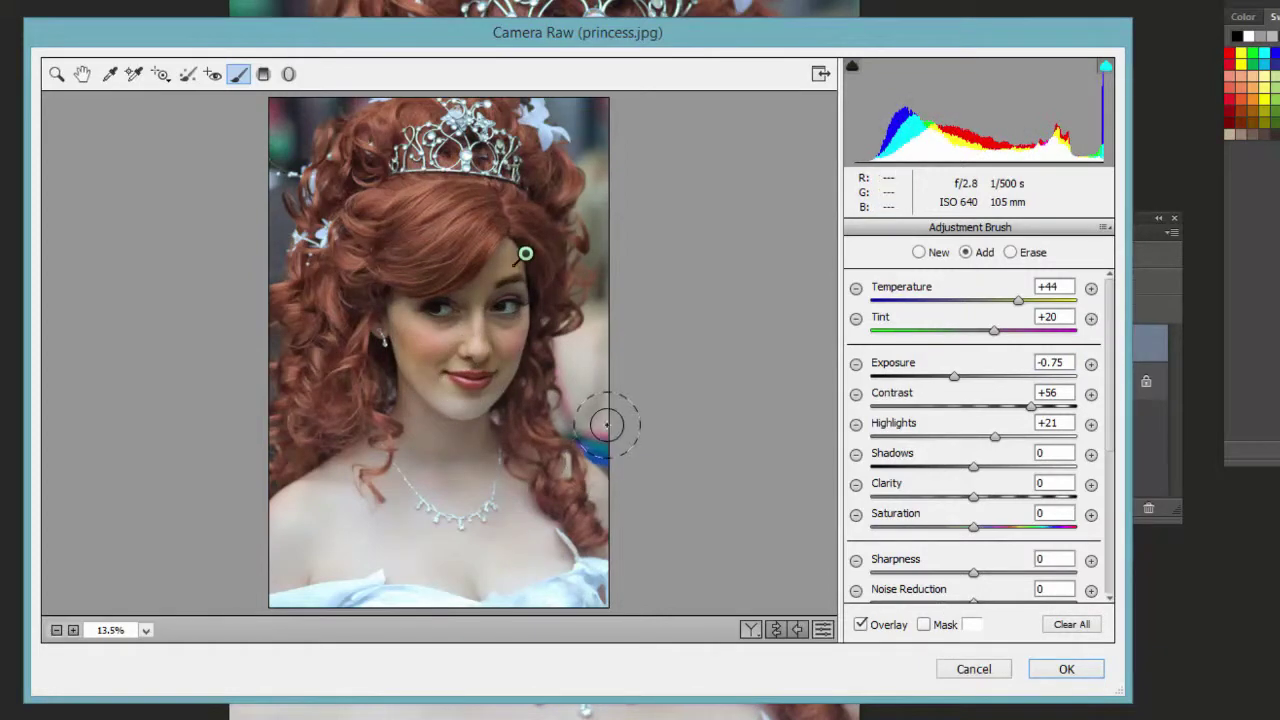
- Set the face area to Exposure +0.30, Temperature +10, Sharpness +69, and show its mask
mouse_move(949, 380)
mouse_down()
mouse_move(1006, 391)
mouse_move(984, 395)
mouse_move(1028, 412)
mouse_move(990, 416)
mouse_move(1036, 412)
mouse_move(1017, 442)
mouse_move(1035, 444)
mouse_up()
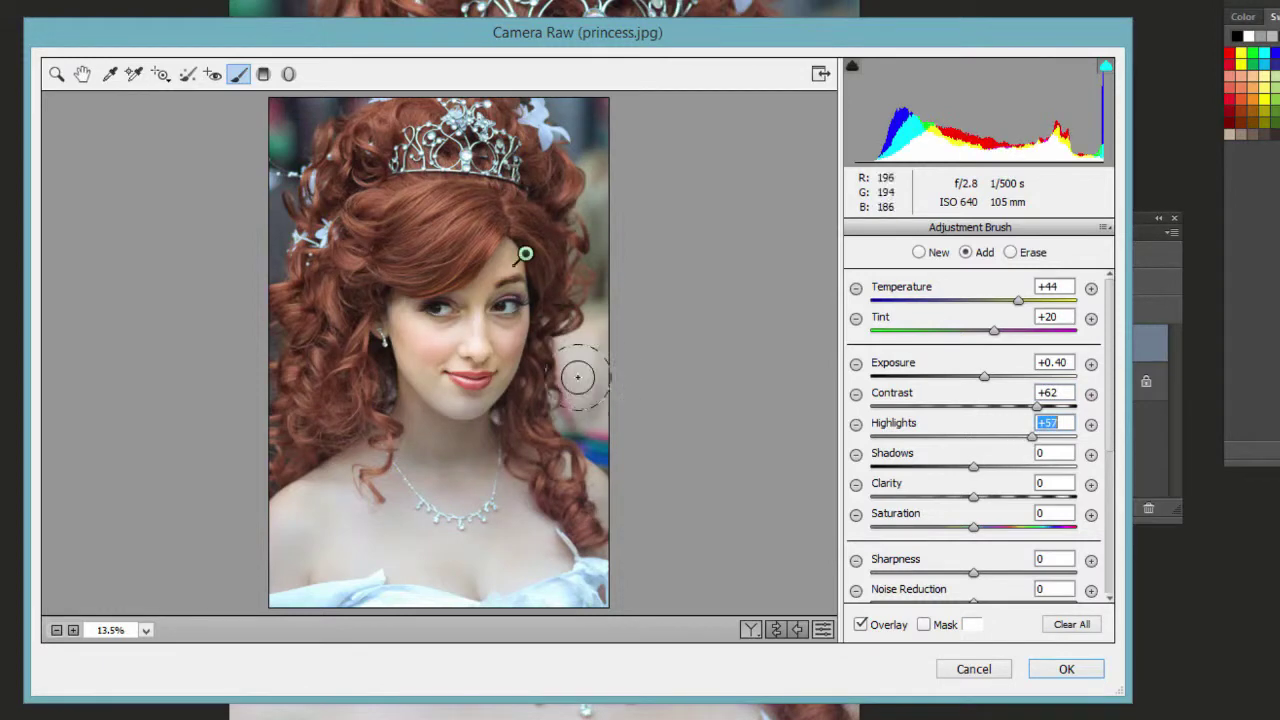
drag(1024, 302, 984, 300)
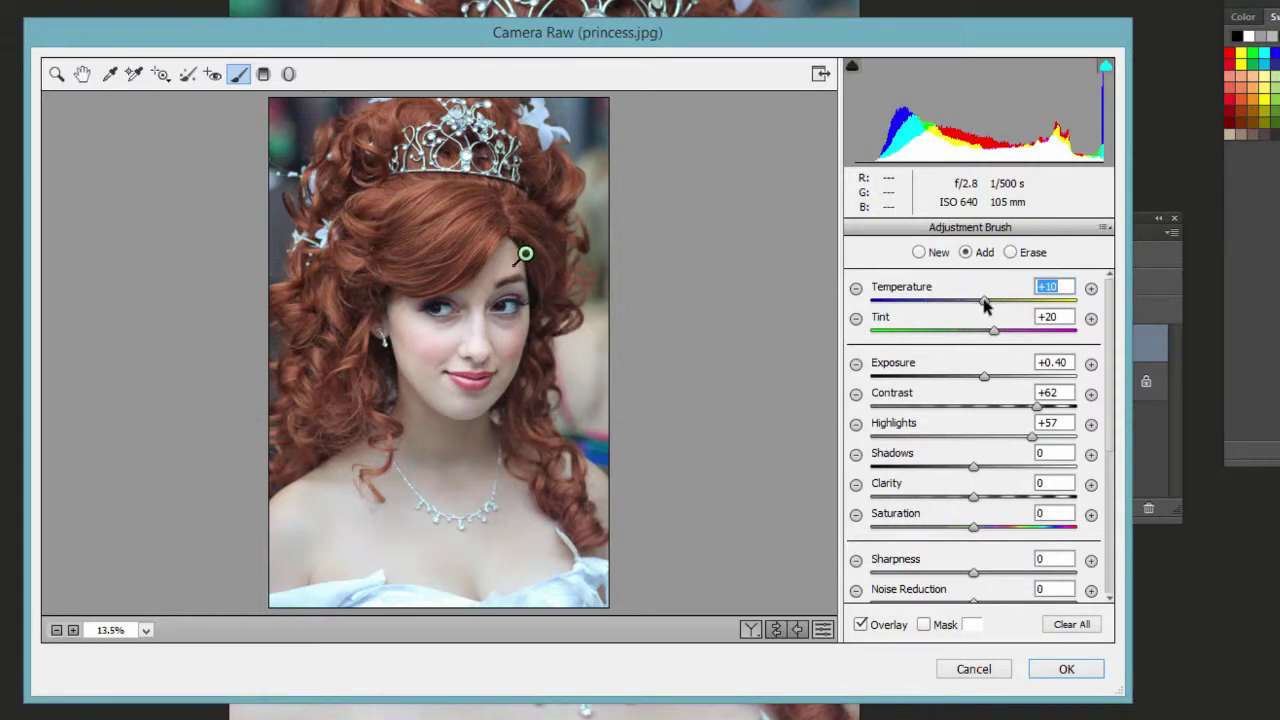
drag(988, 378, 981, 380)
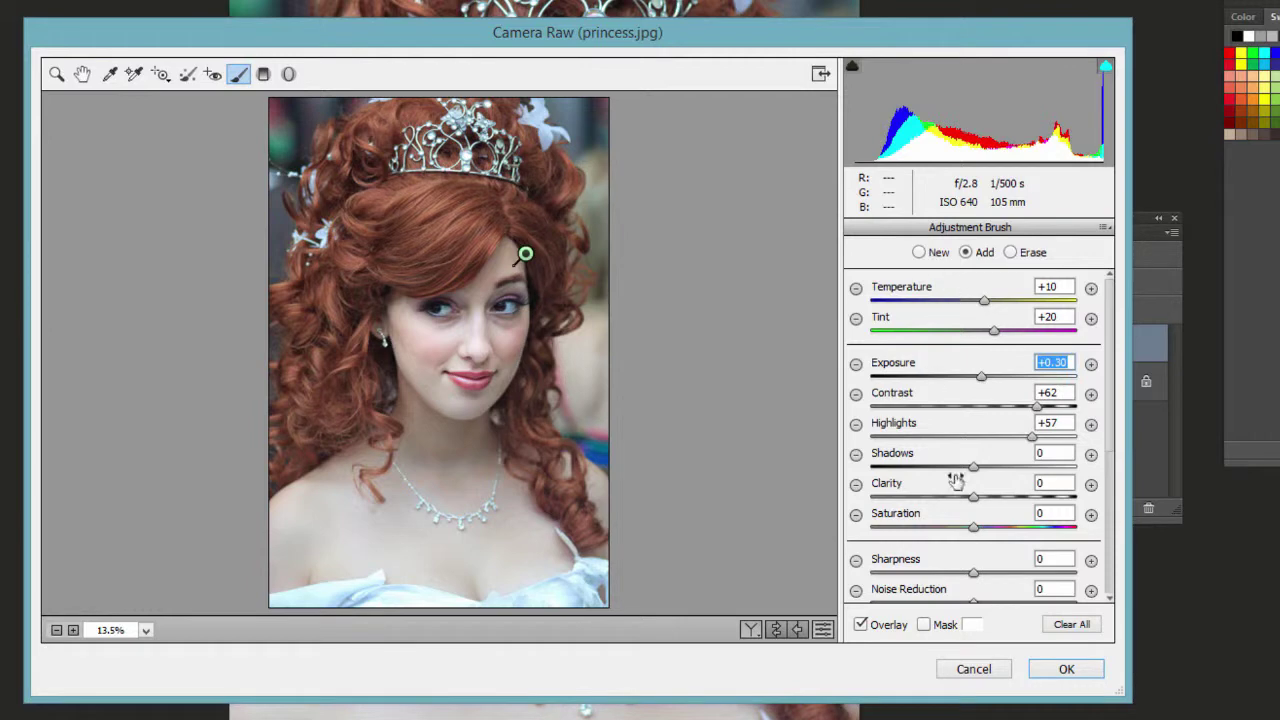
drag(965, 578, 978, 576)
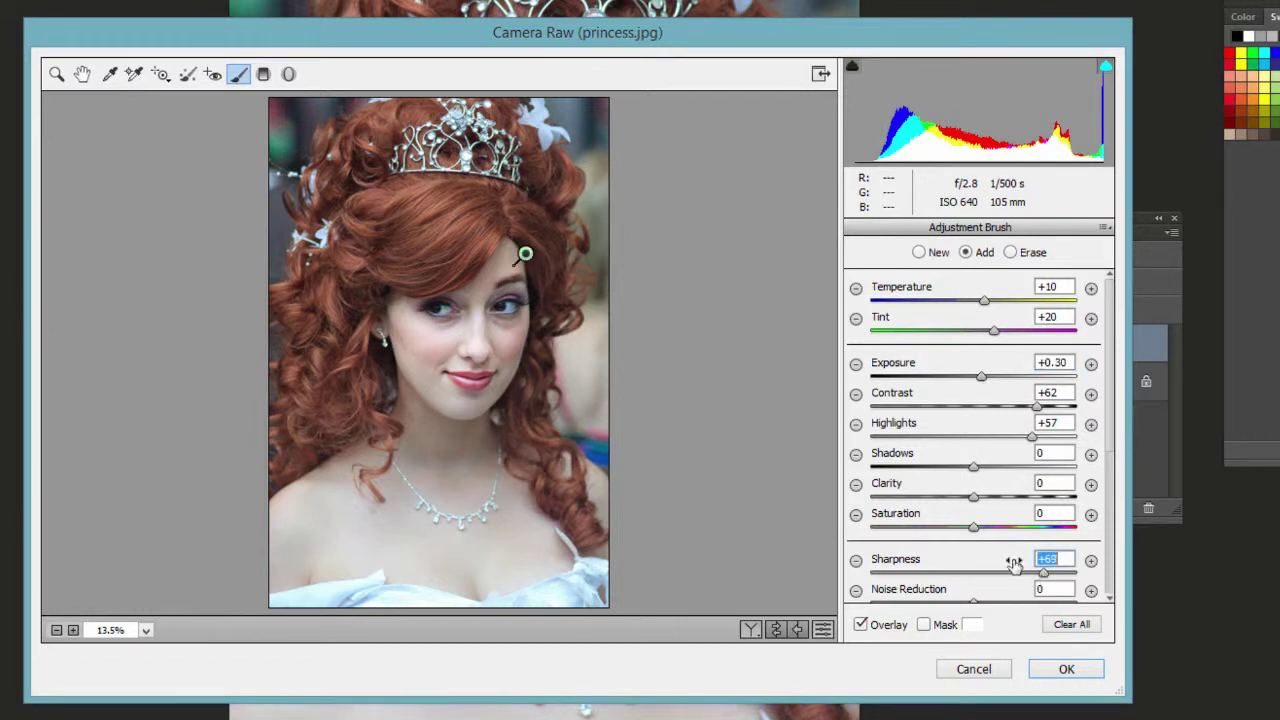
click(924, 624)
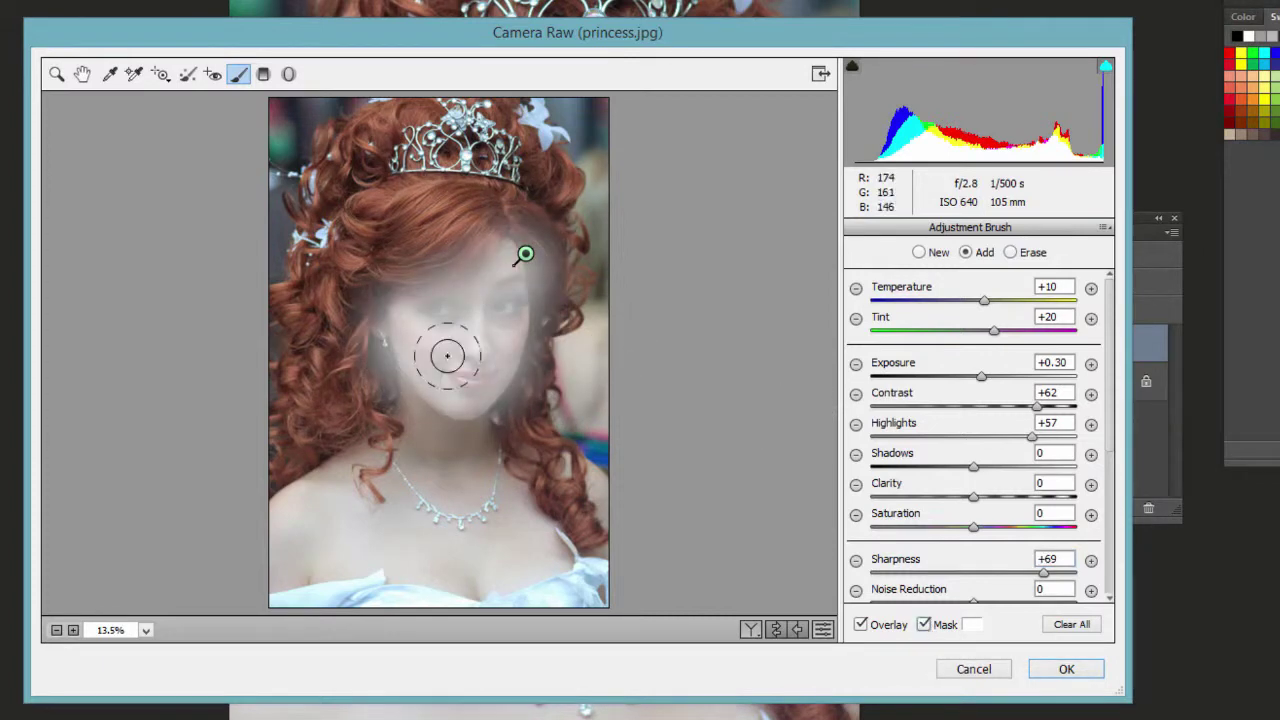
- Add a new Clarity +42 brush area over the crown hair and right-side curls
click(924, 625)
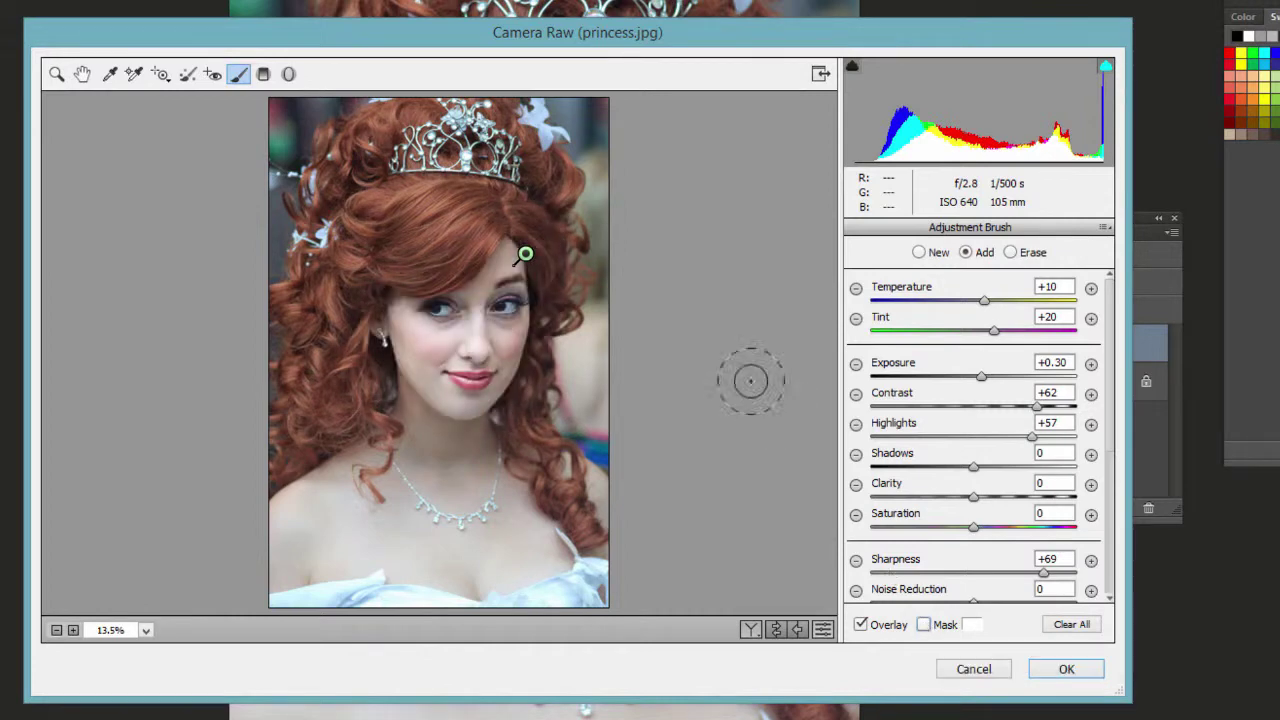
click(919, 253)
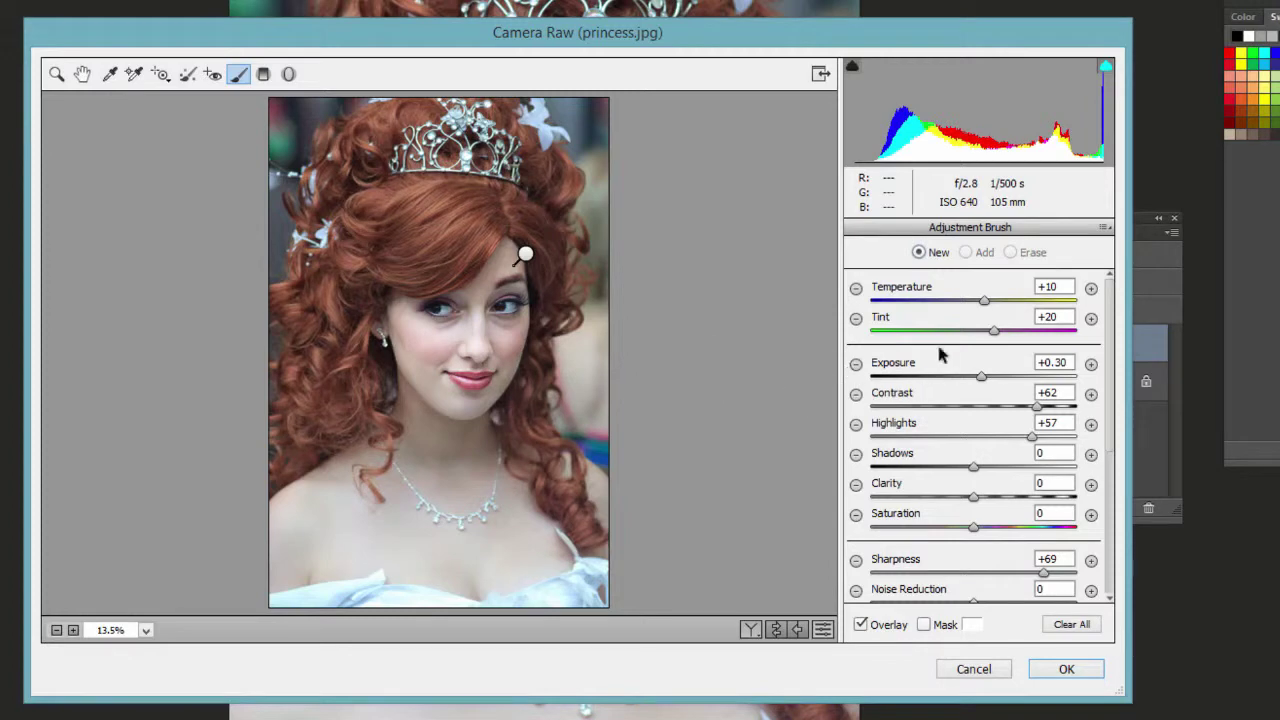
drag(430, 222, 480, 195)
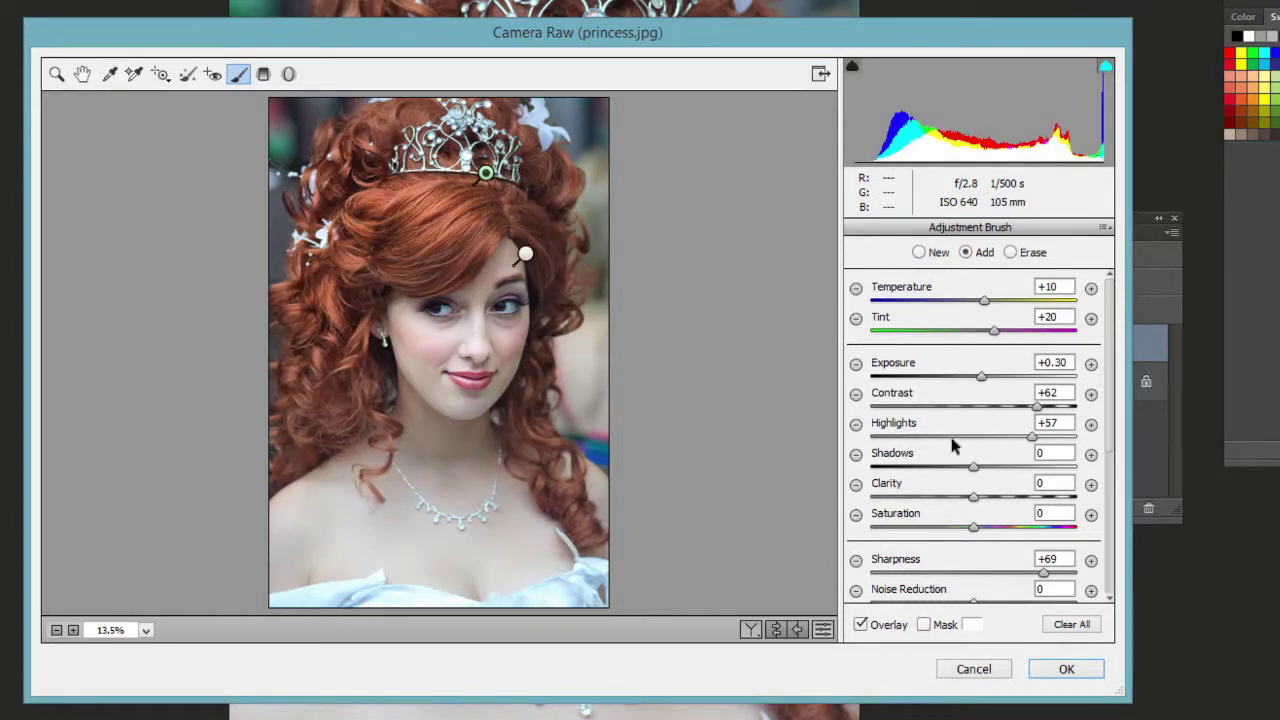
drag(968, 503, 1014, 503)
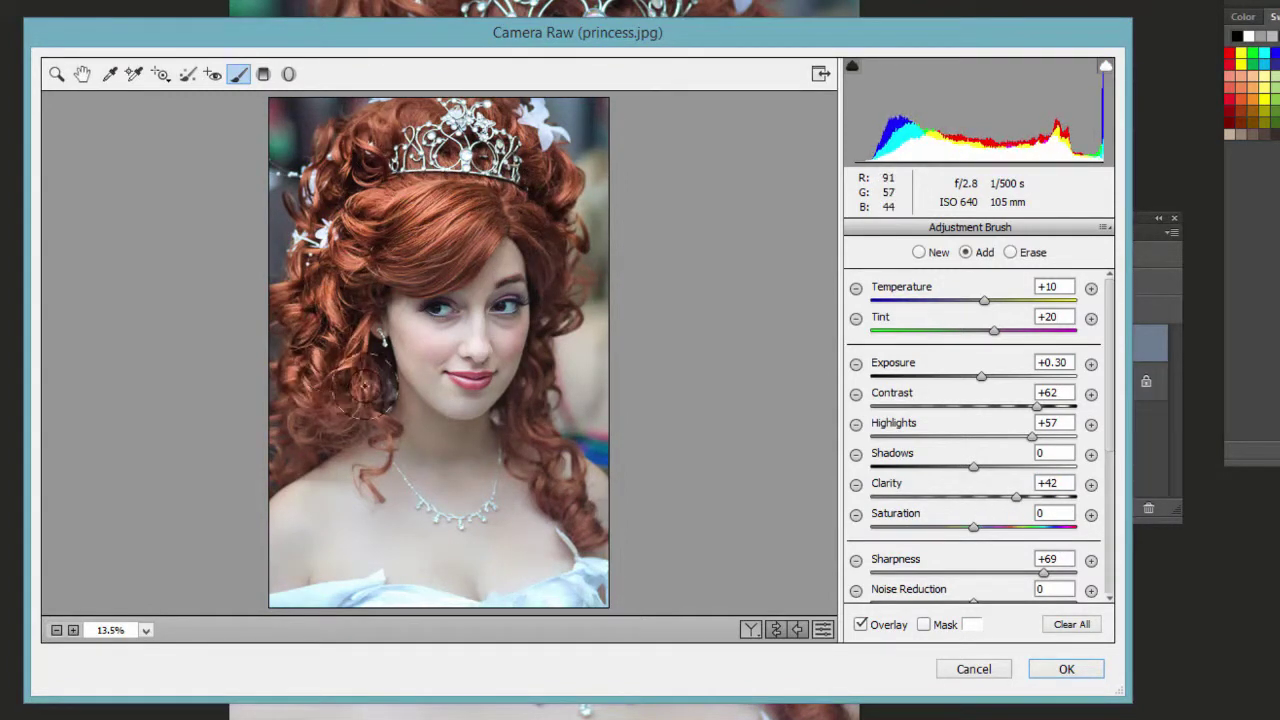
mouse_move(549, 392)
mouse_down()
mouse_move(569, 243)
mouse_move(543, 428)
mouse_move(568, 503)
mouse_up()
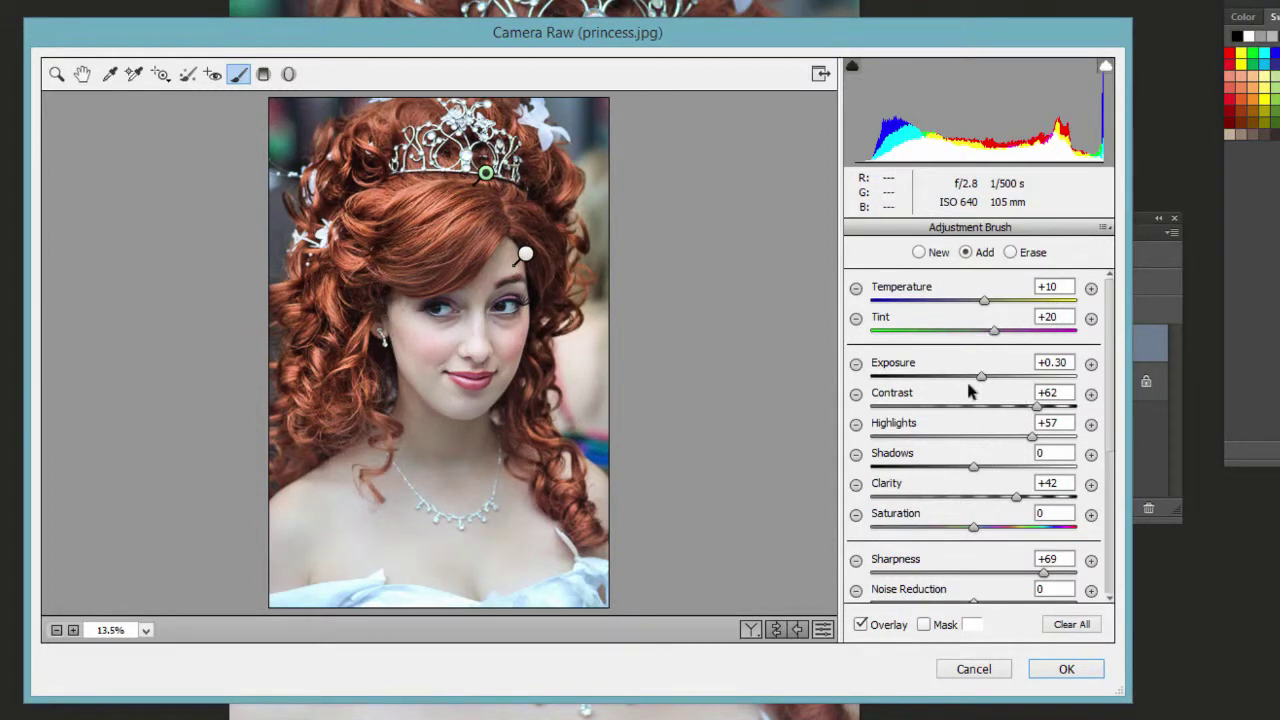
click(919, 253)
- Erase the hair clarity adjustment from the hair just below the tiara
mouse_move(485, 174)
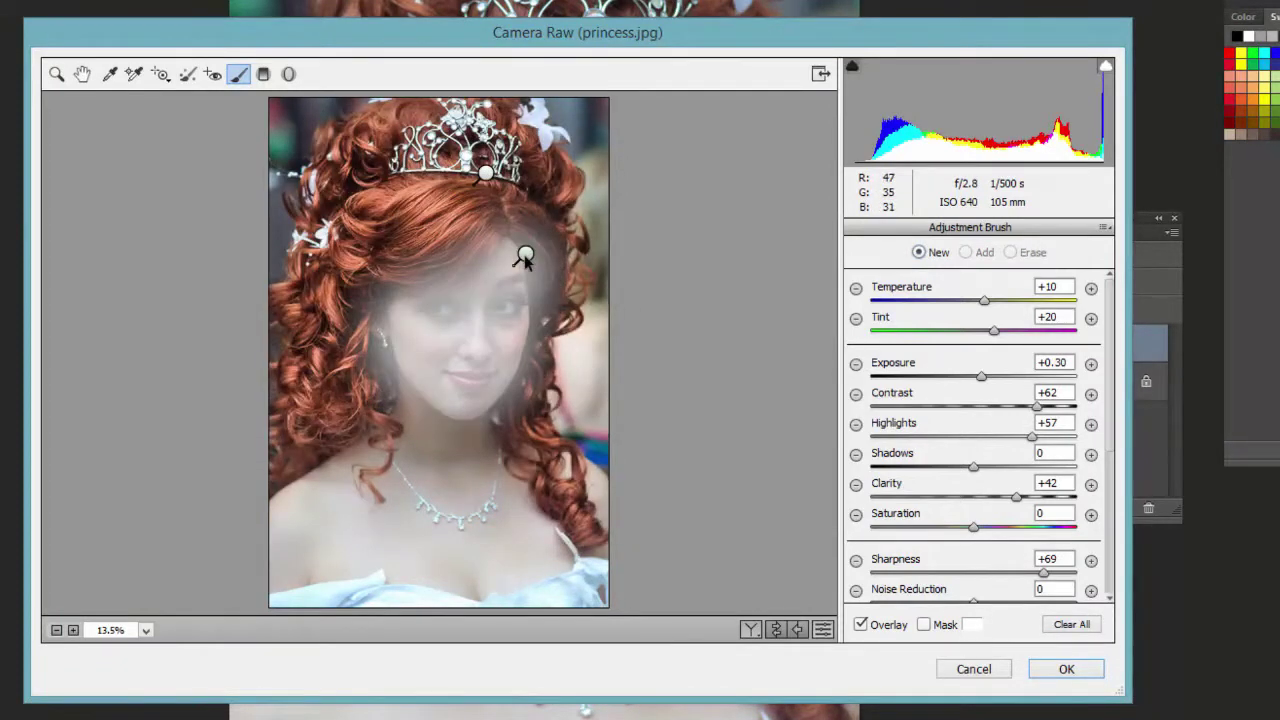
click(484, 174)
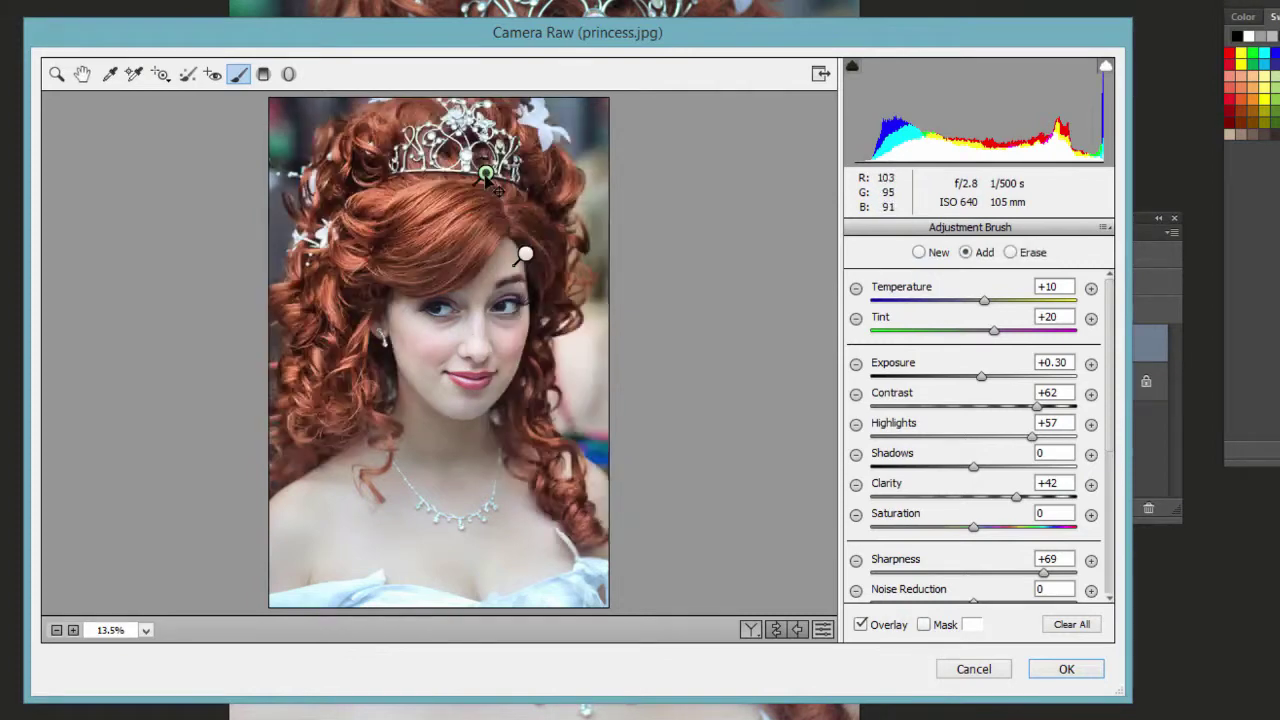
click(1010, 253)
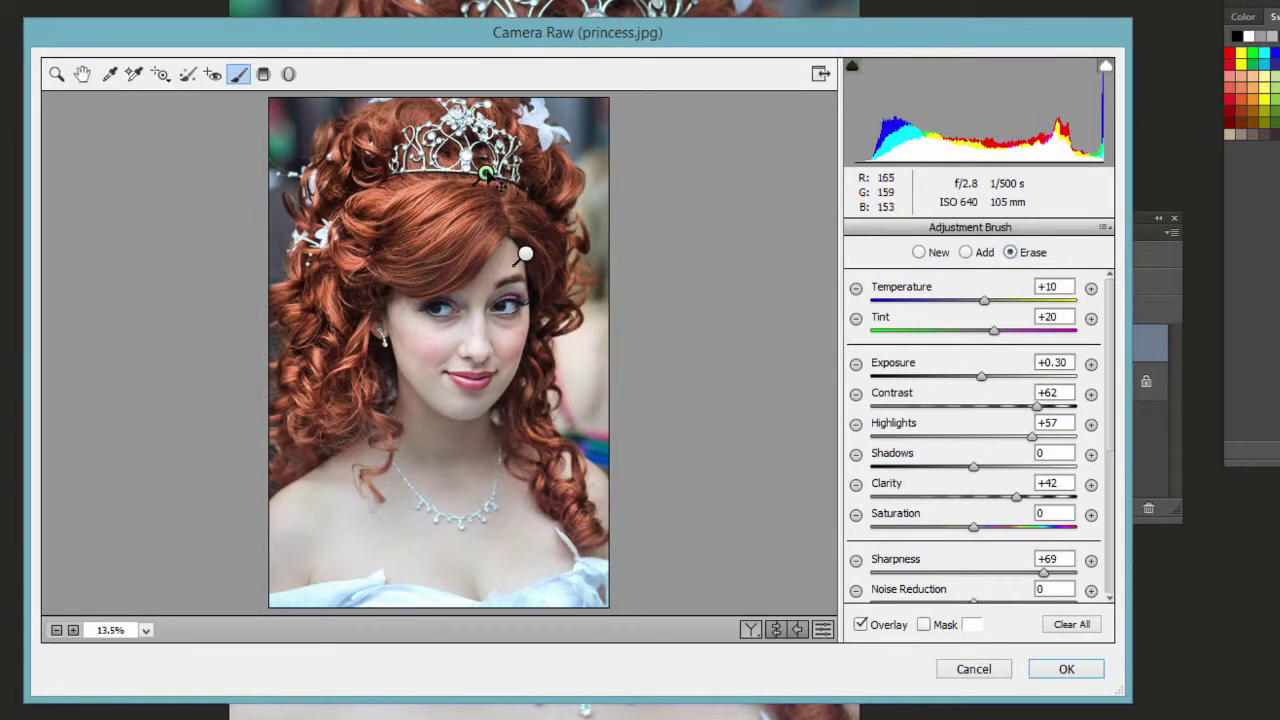
mouse_move(470, 205)
mouse_down()
mouse_move(450, 265)
mouse_move(410, 255)
mouse_move(467, 200)
mouse_move(410, 245)
mouse_move(350, 245)
mouse_move(345, 300)
mouse_move(398, 417)
mouse_up()
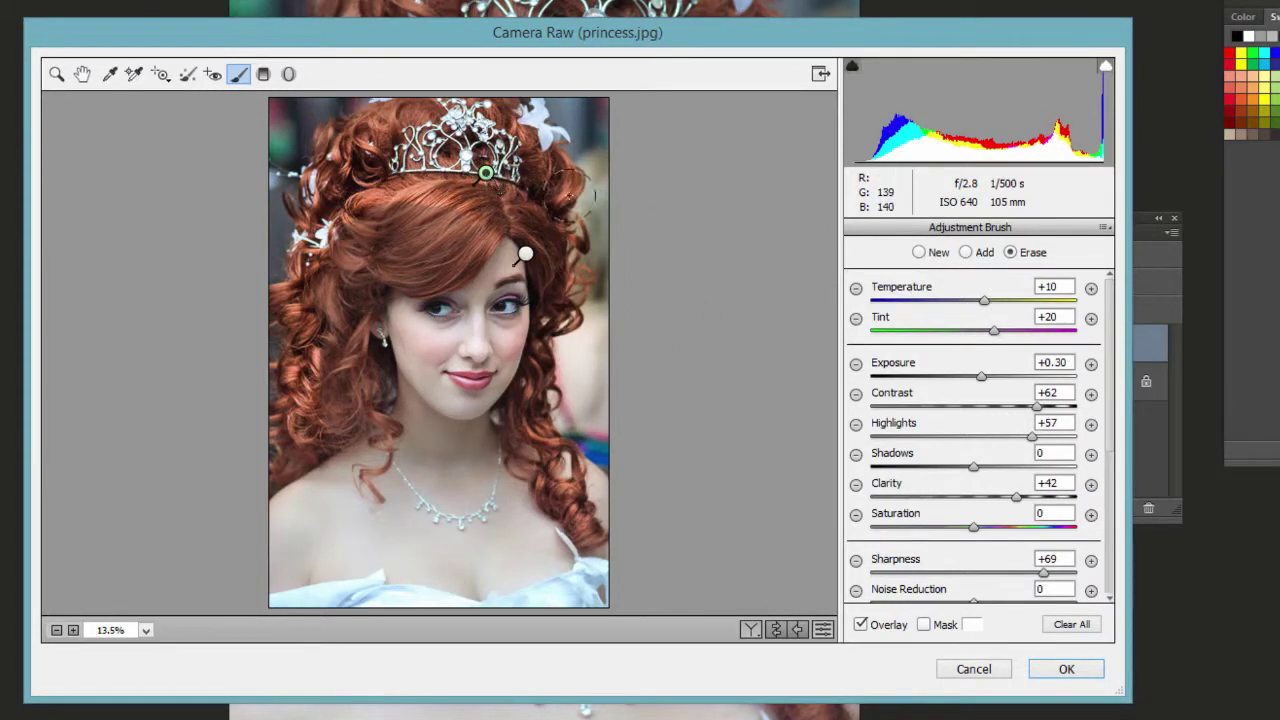
click(918, 252)
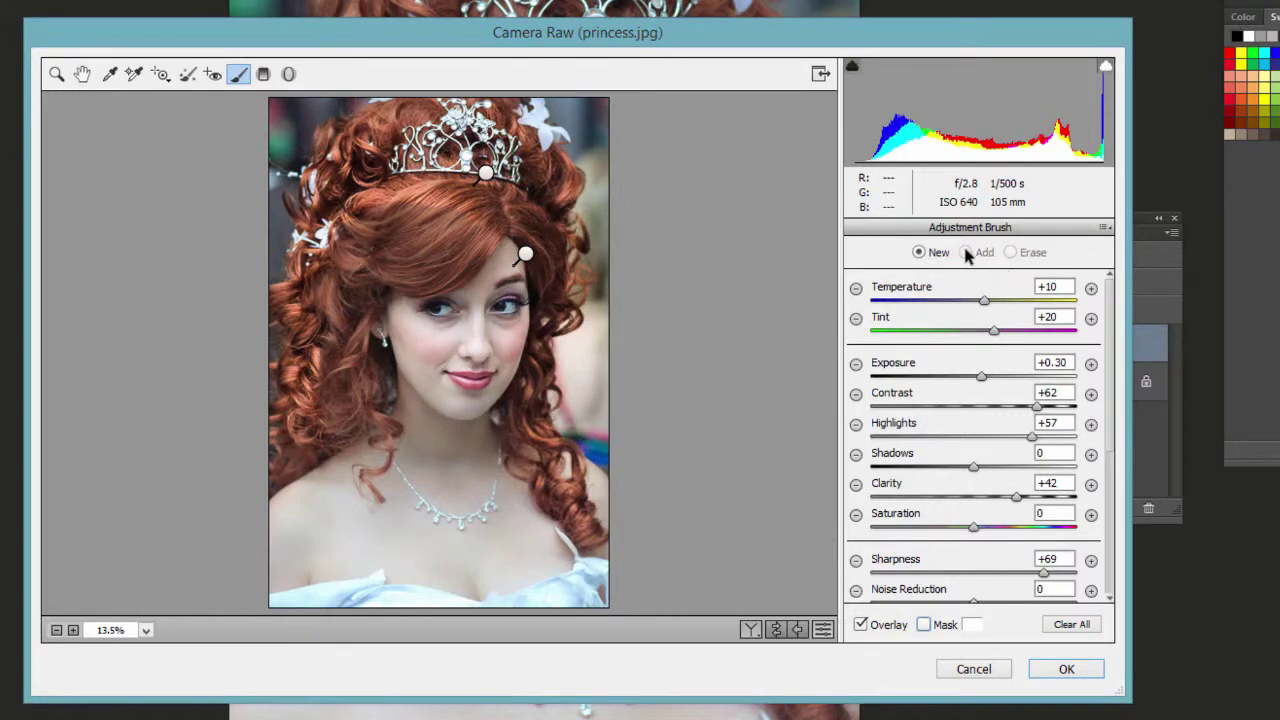
- Extend the face brightening over the neck and chest, checking coverage with the mask
mouse_move(525, 256)
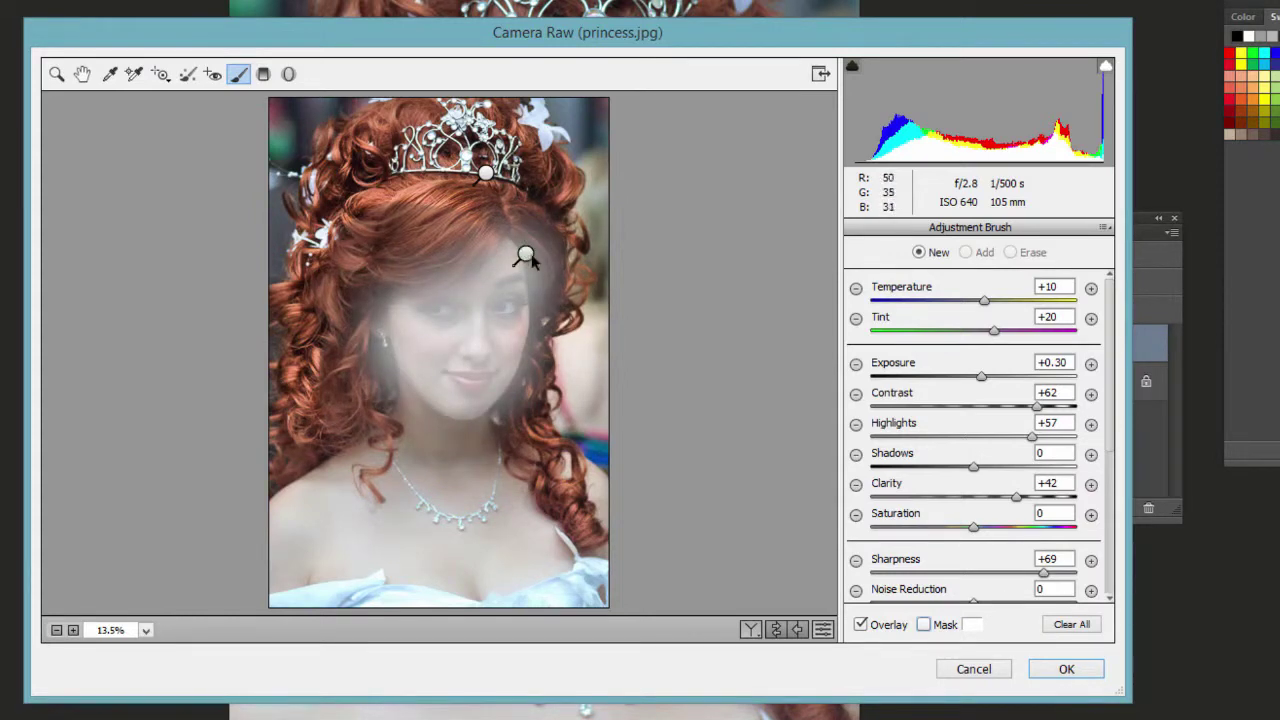
click(525, 256)
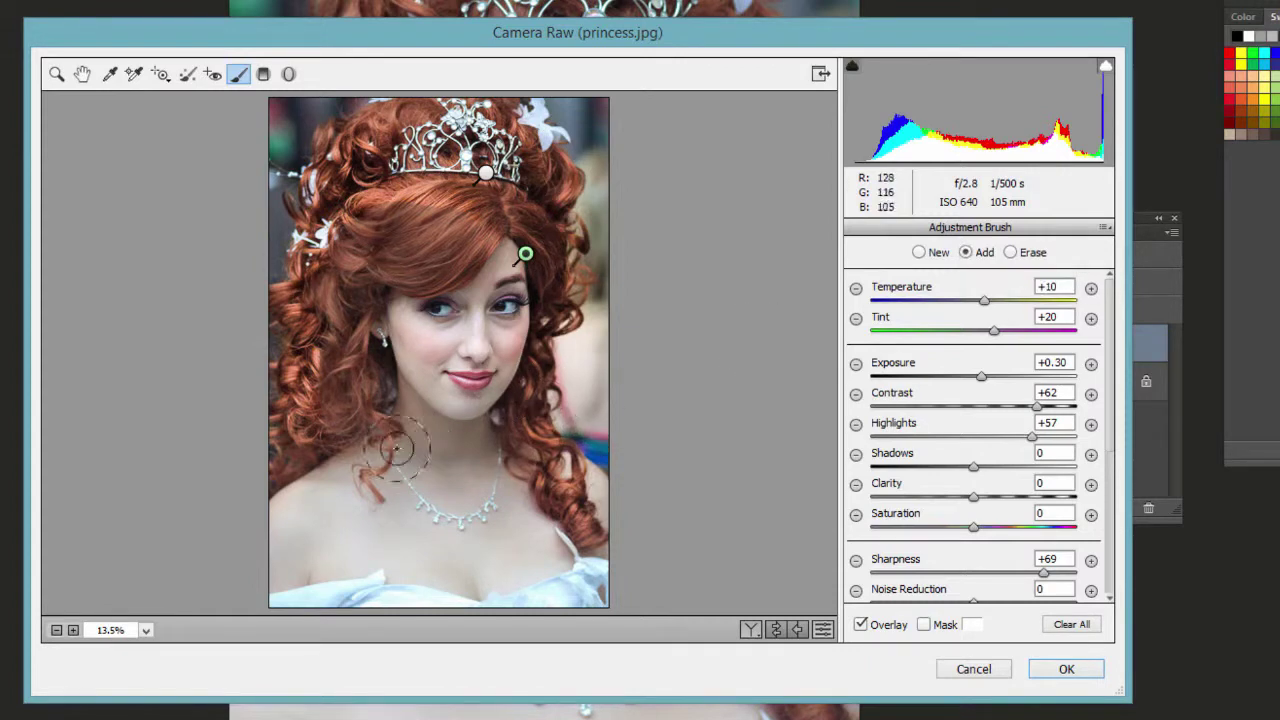
mouse_move(311, 512)
mouse_down()
mouse_move(464, 531)
mouse_move(568, 521)
mouse_move(588, 506)
mouse_move(423, 445)
mouse_move(404, 408)
mouse_up()
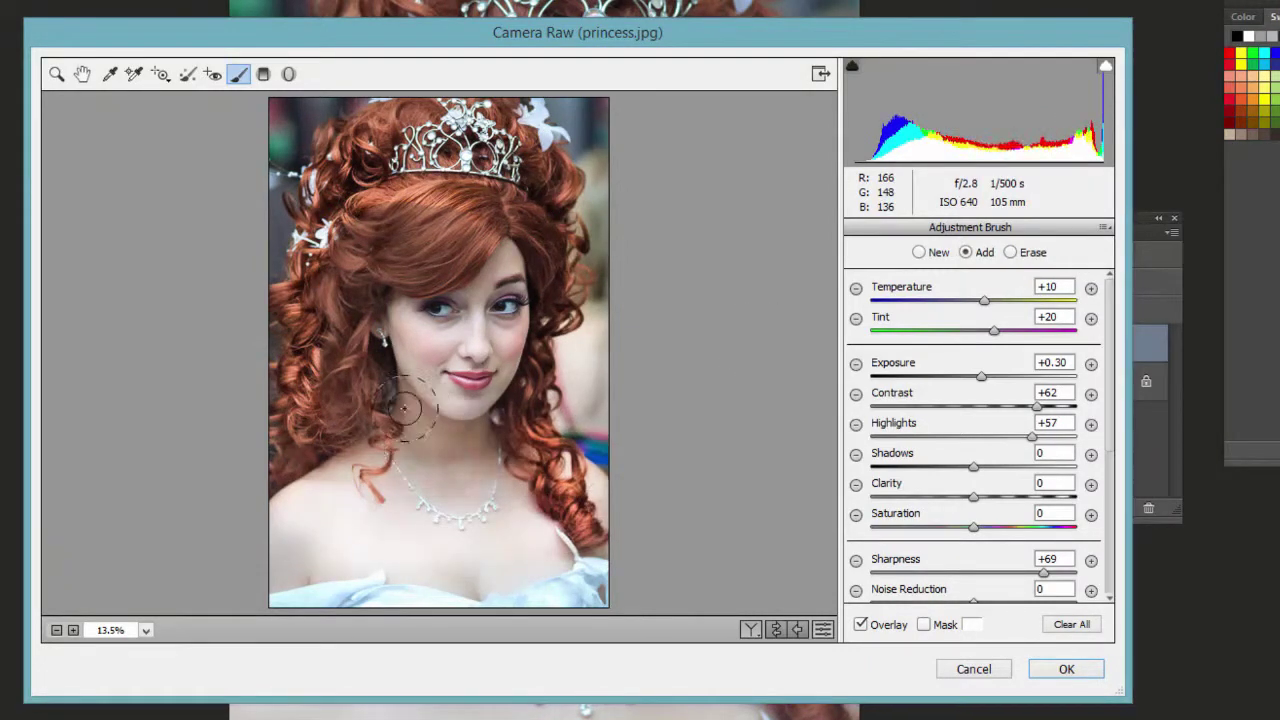
click(926, 626)
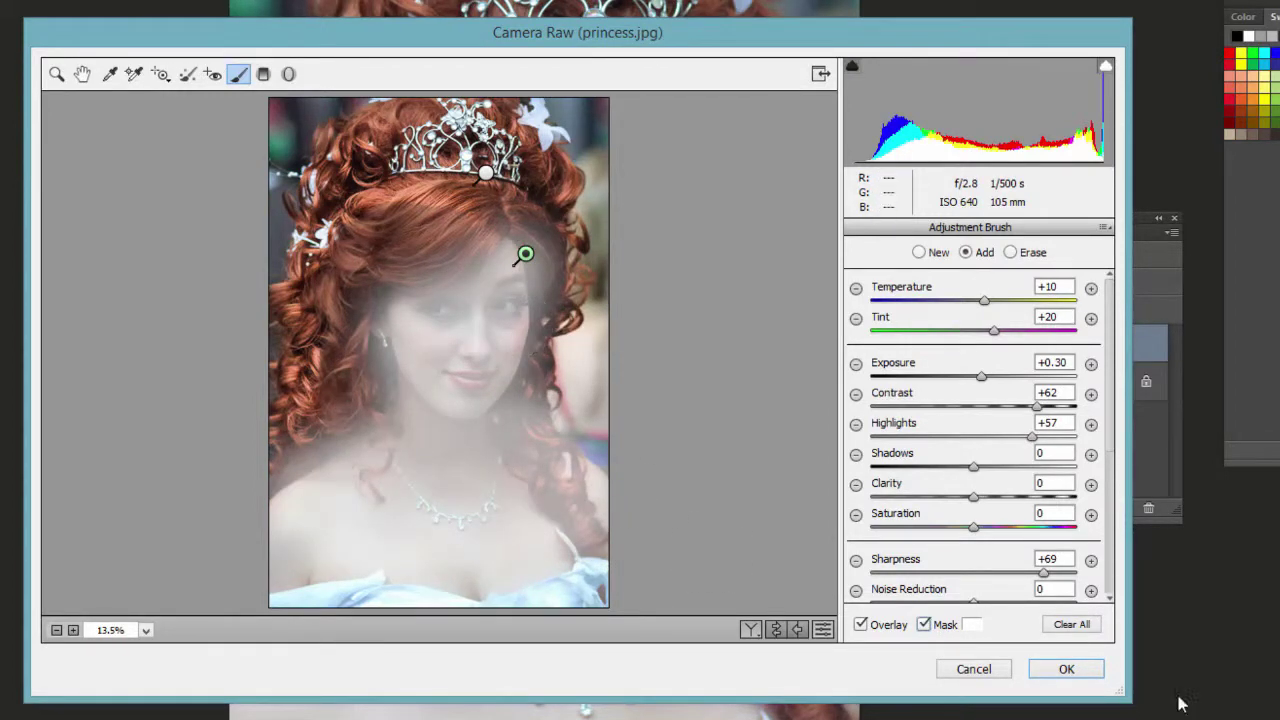
click(924, 626)
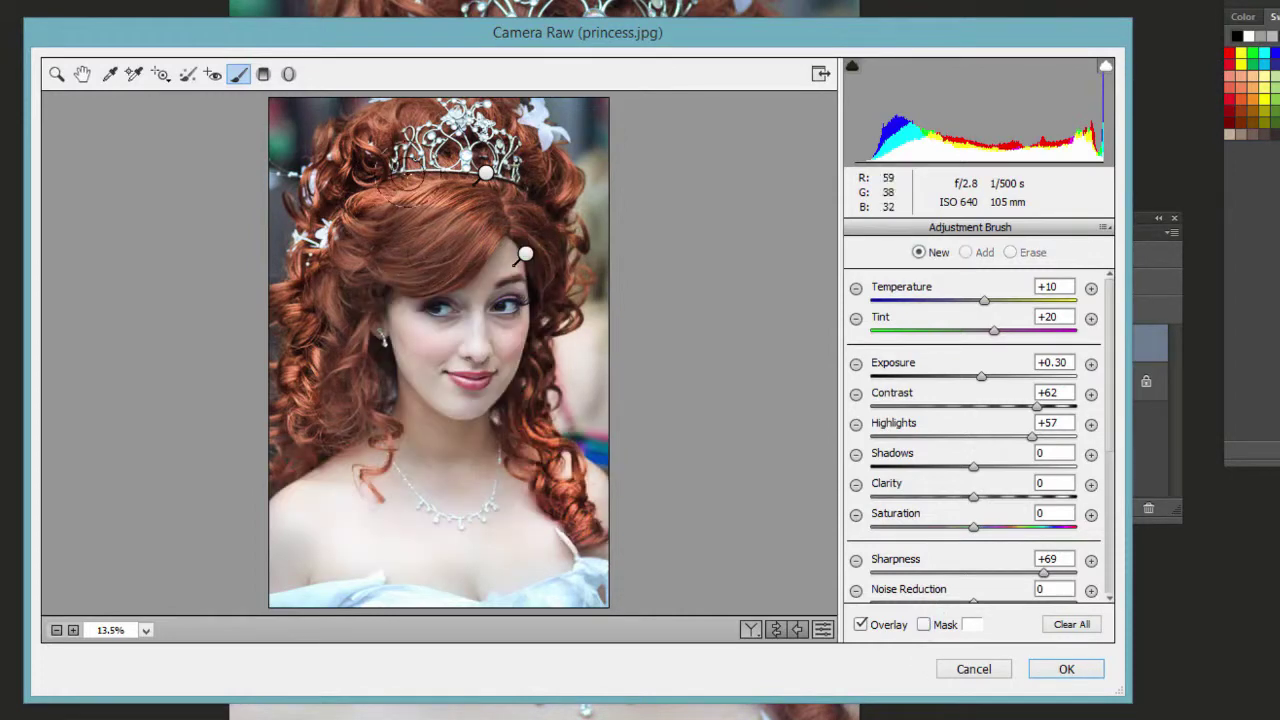
click(486, 174)
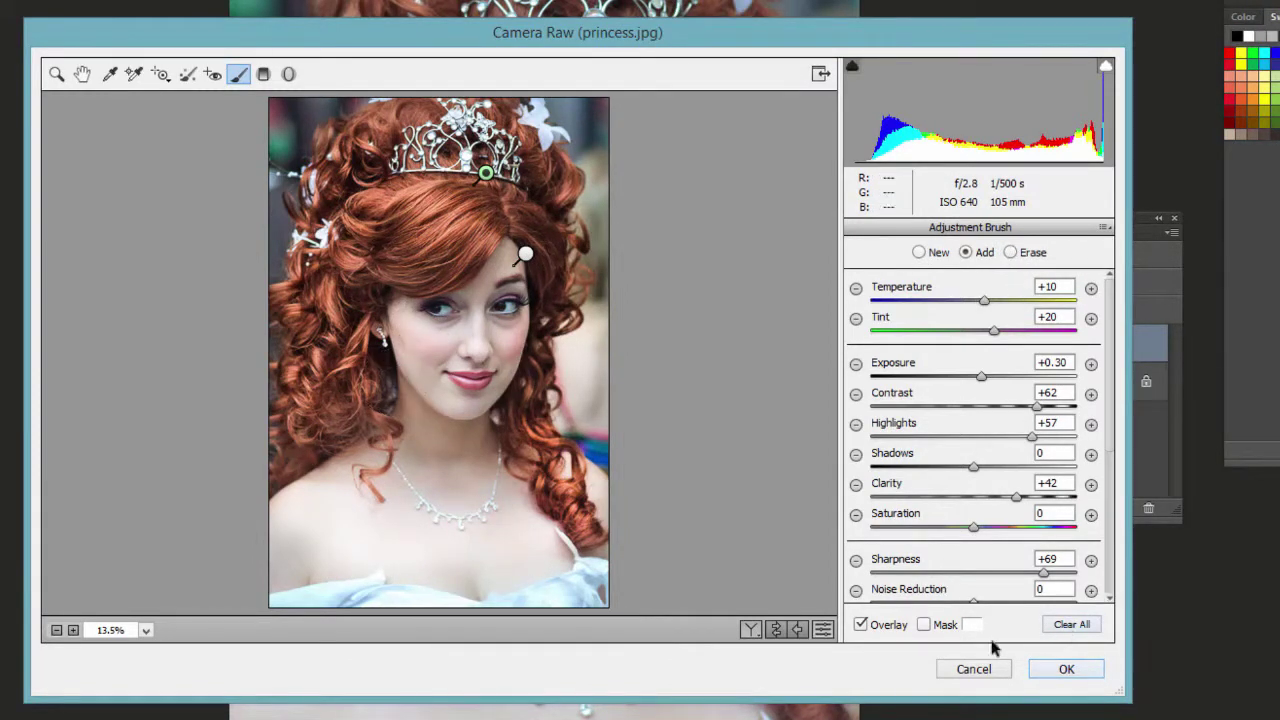
- Apply the Camera Raw edits to Layer 1 and toggle its visibility to compare
click(1050, 669)
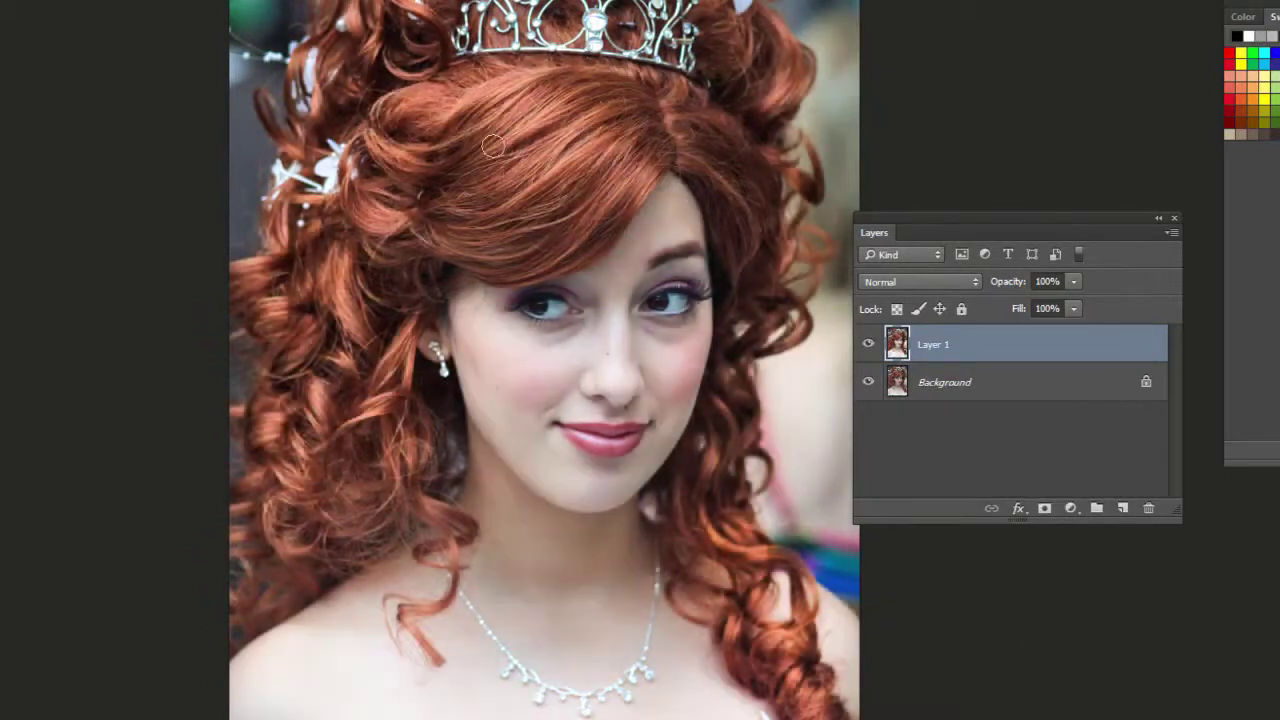
click(868, 345)
click(868, 345)
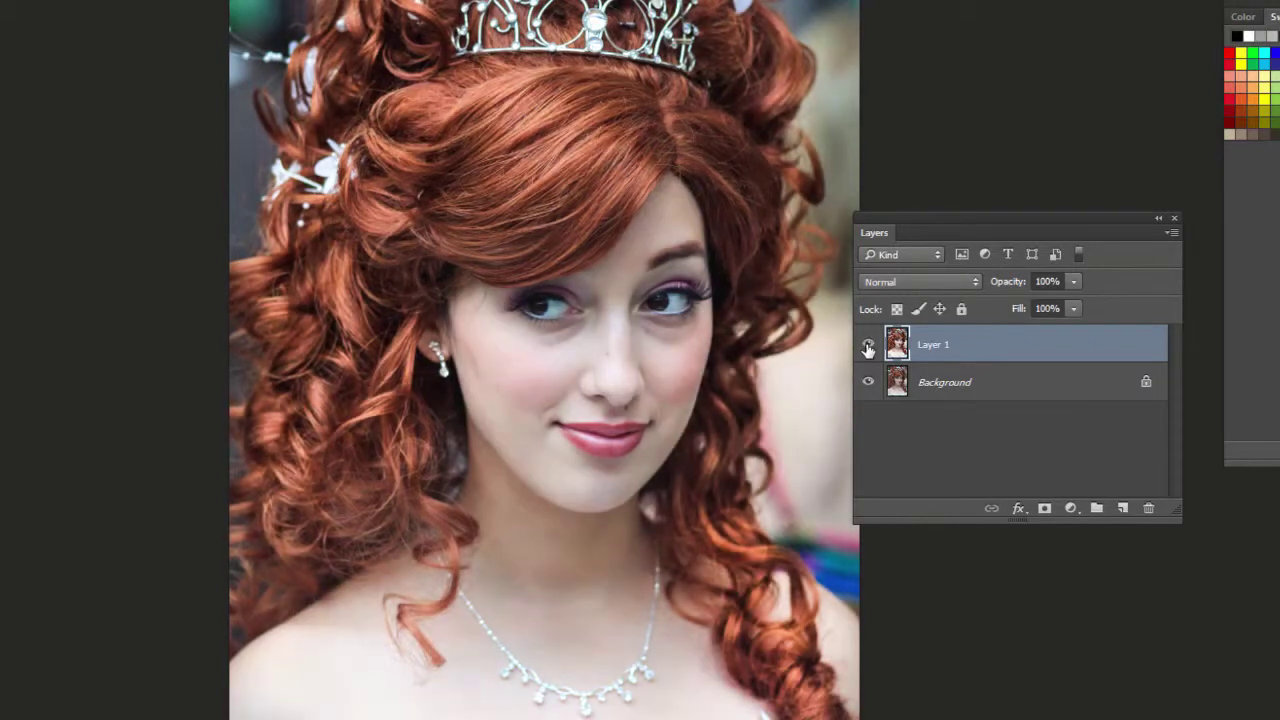